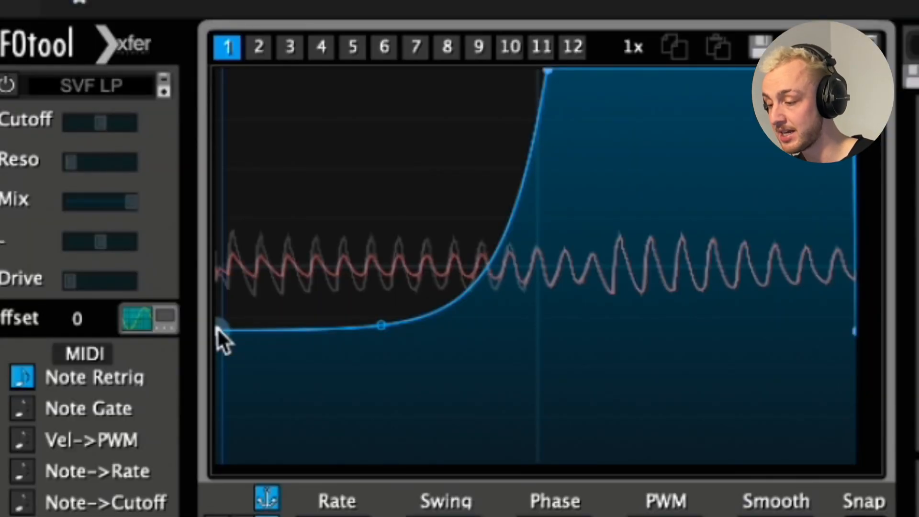
# Lower the starting point of the volume curve in LFOTool
pyautogui.moveTo(218, 328); pyautogui.dragTo(211, 390)
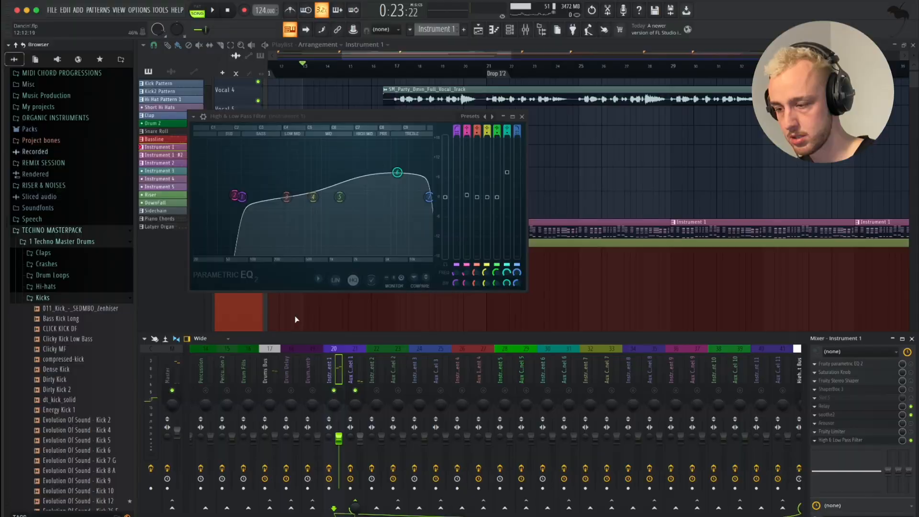
# Raise band 1's high-pass cutoff in Instrument 1's High & Low Pass Filter EQ, stop playback and close the EQ
pyautogui.moveTo(260, 197)
pyautogui.mouseDown()
pyautogui.moveTo(198, 196)
pyautogui.moveTo(337, 197)
pyautogui.moveTo(264, 198)
pyautogui.mouseUp()
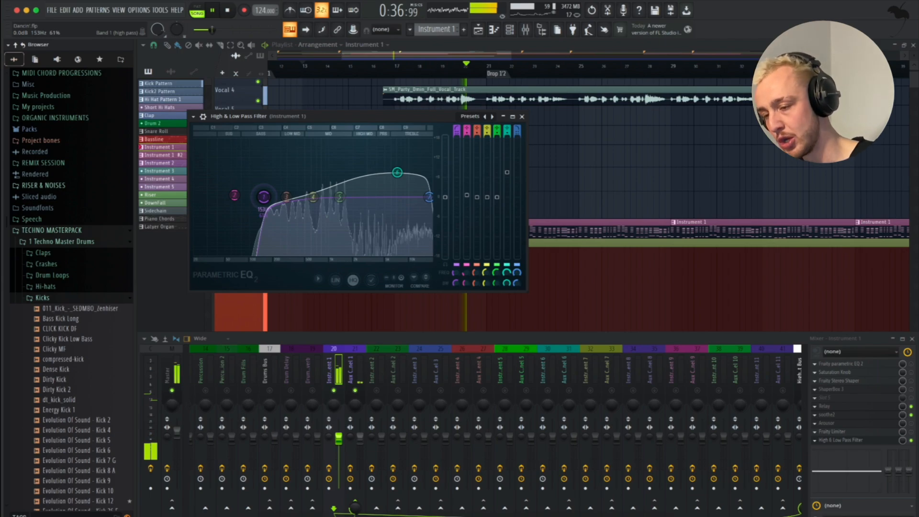
pyautogui.press('space')
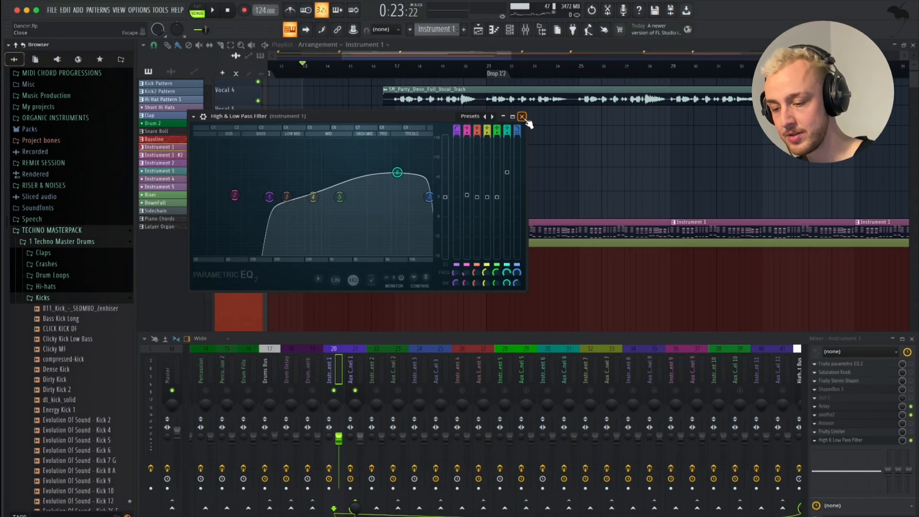
pyautogui.click(522, 116)
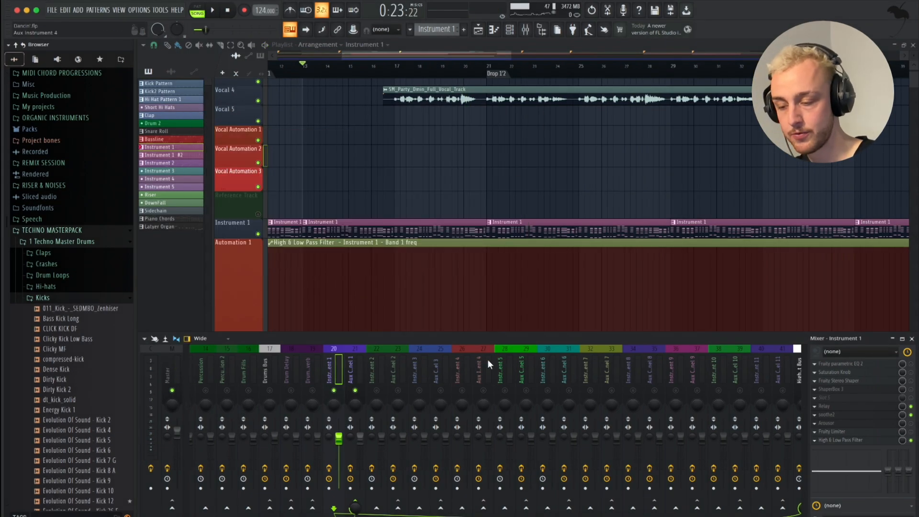
# Toggle solo on mixer track 42, the white bus after the instruments, and select the Instrument 1 track
pyautogui.hscroll(6, 480, 366)
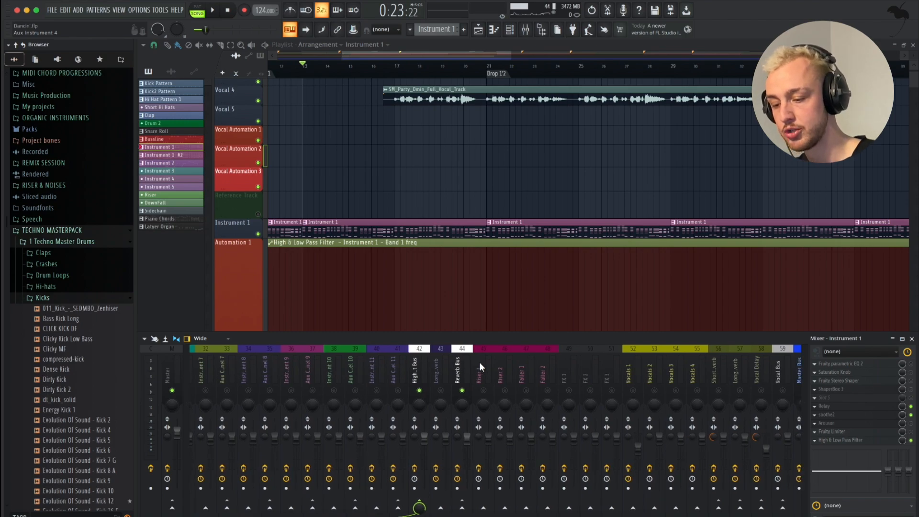
pyautogui.hscroll(1, 480, 367)
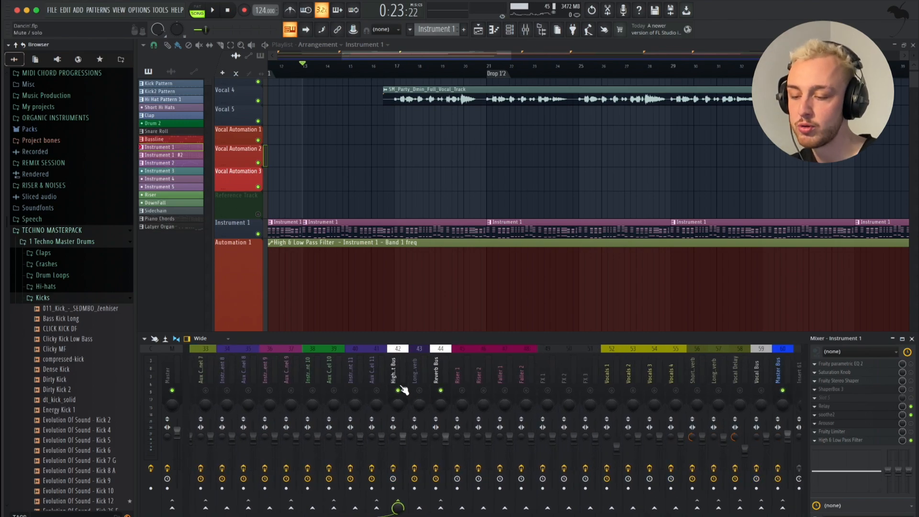
pyautogui.rightClick(399, 390)
pyautogui.click(616, 368)
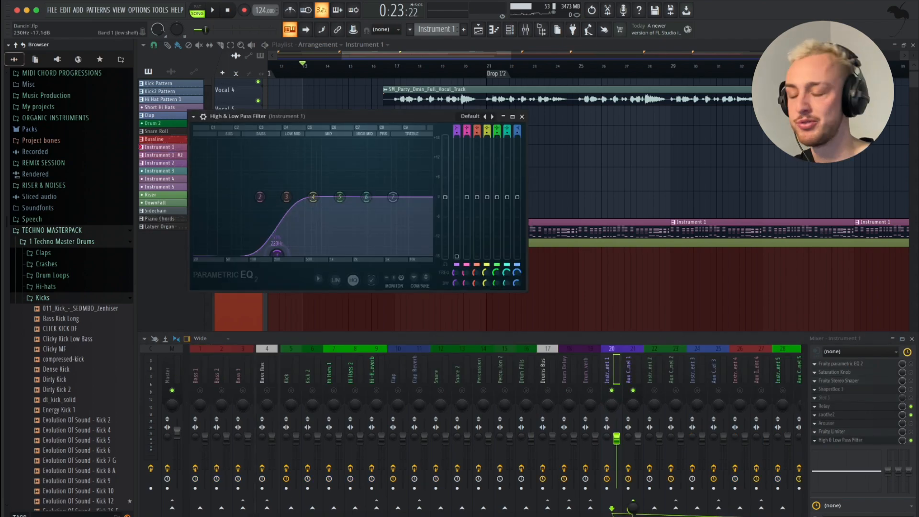
# Try a steep 18 dB low-shelf cut at about 154 Hz using band 1 of the default EQ
pyautogui.moveTo(277, 252); pyautogui.dragTo(251, 220)
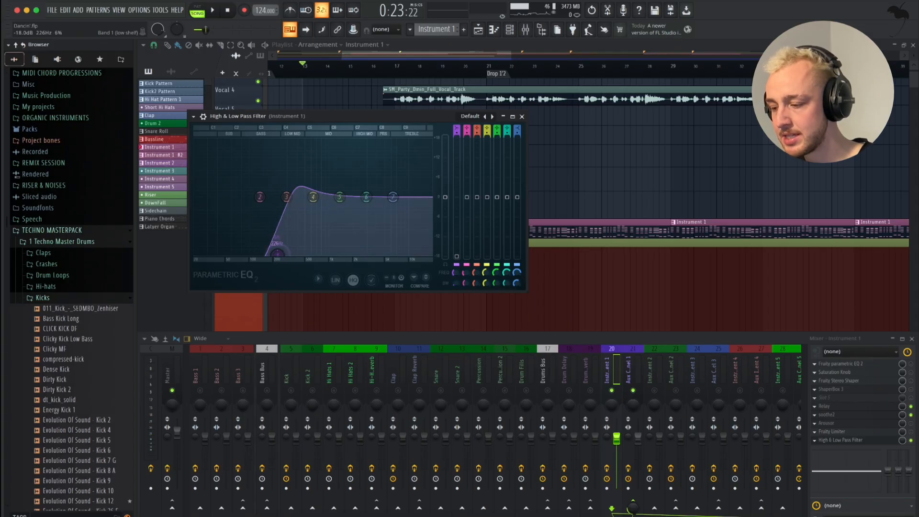
pyautogui.moveTo(278, 254); pyautogui.dragTo(269, 256)
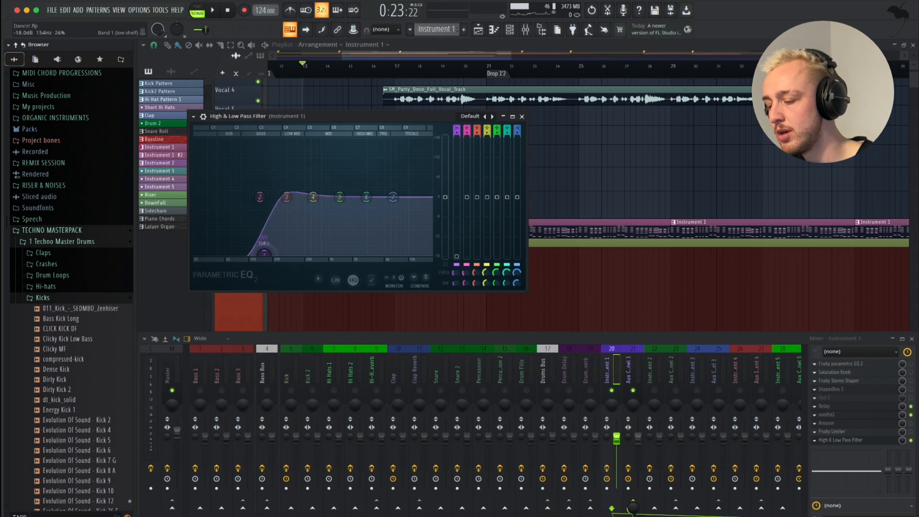
# Play the song and raise band 1's cutoff in the High Pass Low Pass Filter preset above 148 Hz
pyautogui.press('space')
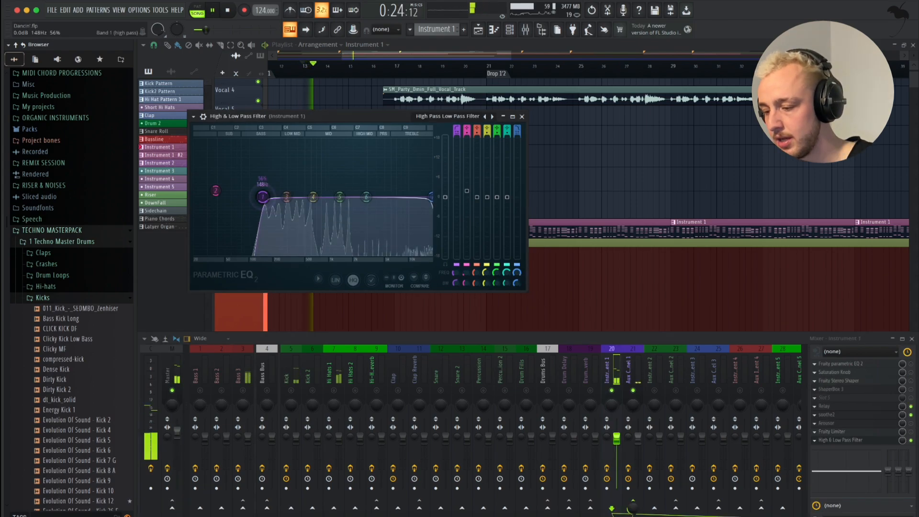
pyautogui.press('space')
pyautogui.moveTo(263, 197); pyautogui.dragTo(272, 201)
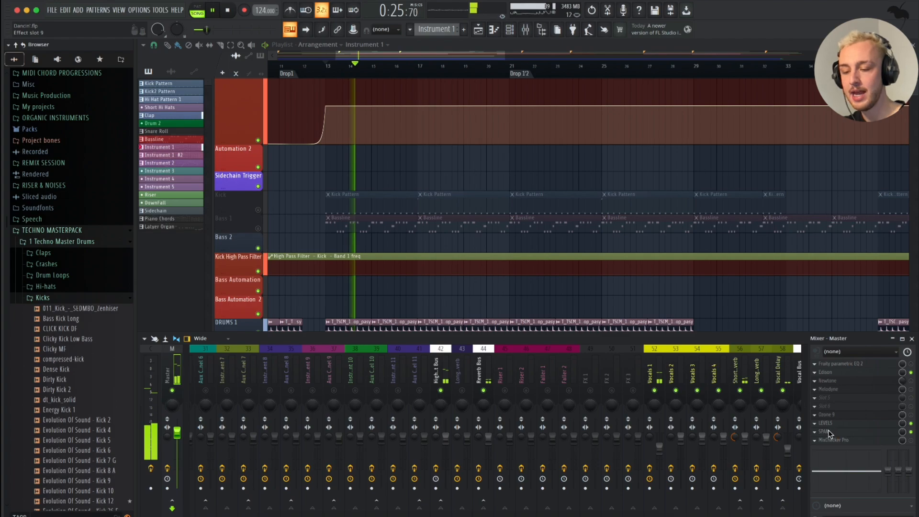
# Examine the master's frequency spectrum in SPAN, hold the display after stopping playback, and close the analyzer
pyautogui.click(830, 432)
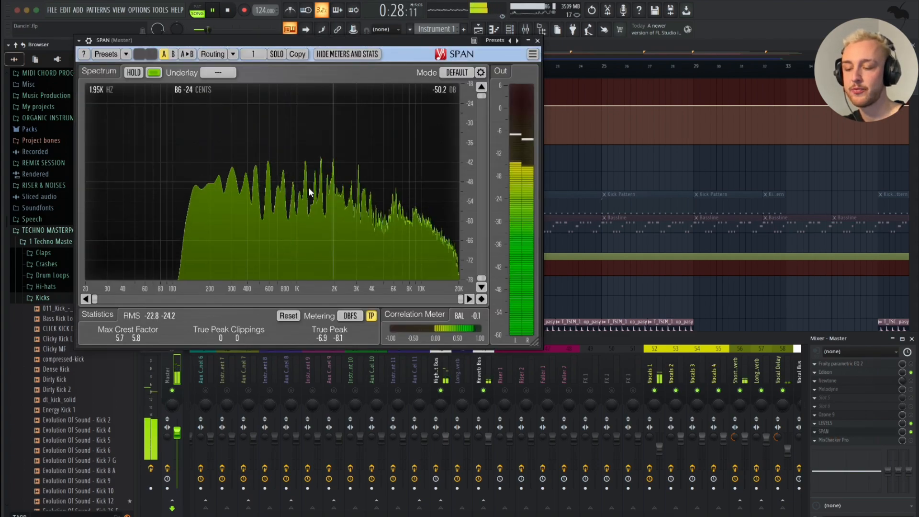
pyautogui.press('space')
pyautogui.click(133, 72)
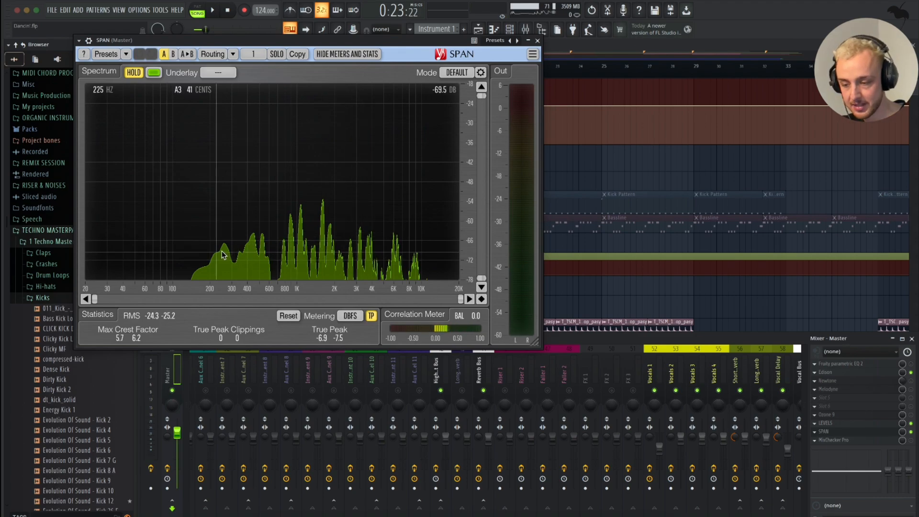
pyautogui.click(537, 42)
# Sidechain the Vocals 1 track to Instrument 1 at a 0% send level, and open soothe2 on Instrument 1
pyautogui.click(586, 363)
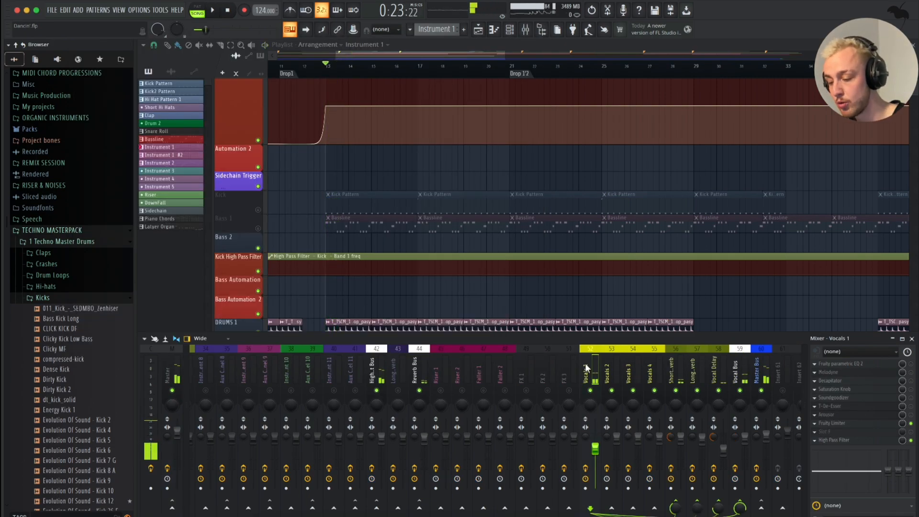
pyautogui.hscroll(-6, 585, 363)
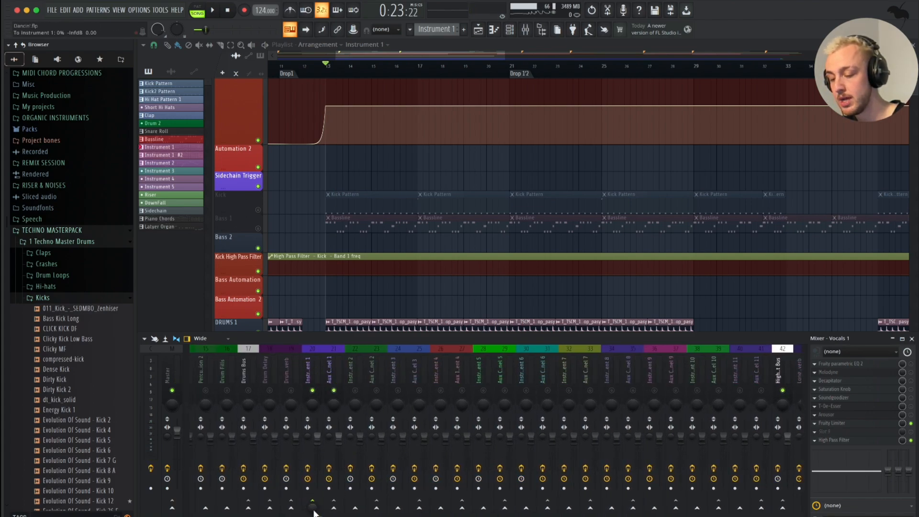
pyautogui.click(313, 370)
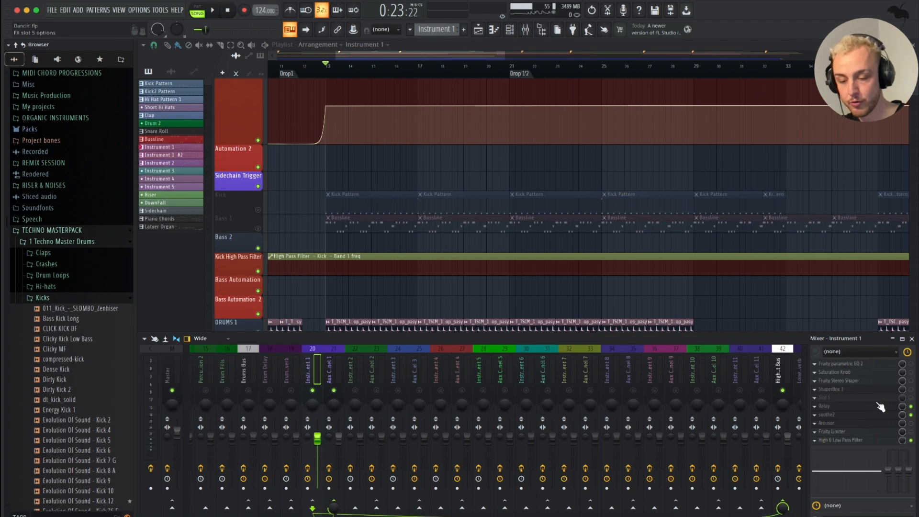
pyautogui.click(847, 414)
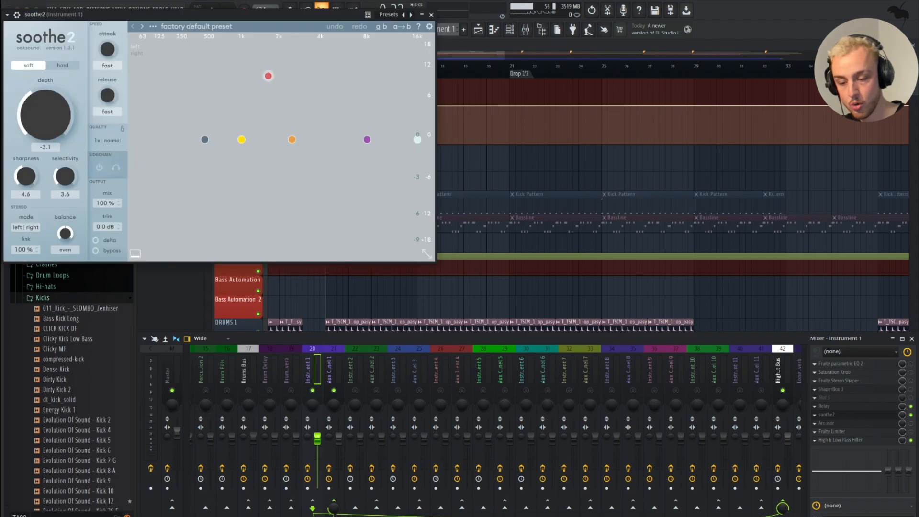
# Set soothe2's sidechain input to Vocals 1 in its processing settings and switch its sidechain on
pyautogui.moveTo(109, 31); pyautogui.dragTo(188, 87)
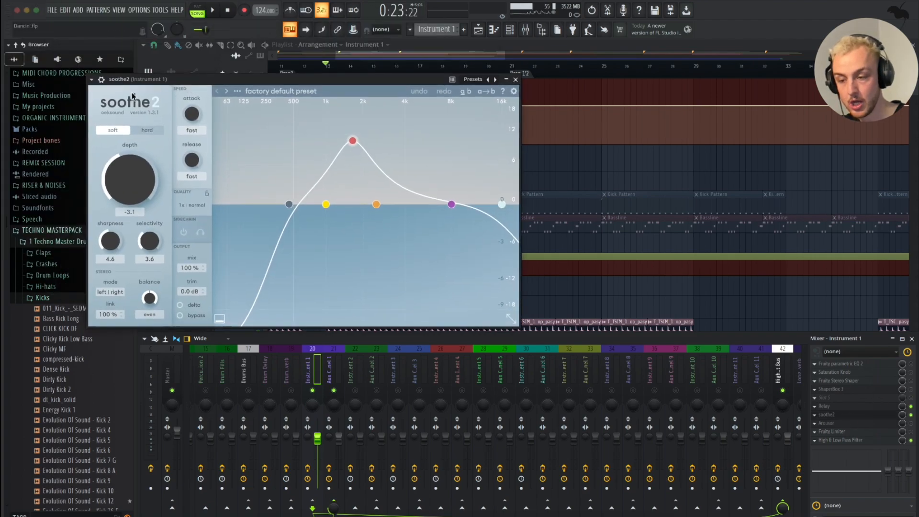
pyautogui.click(101, 80)
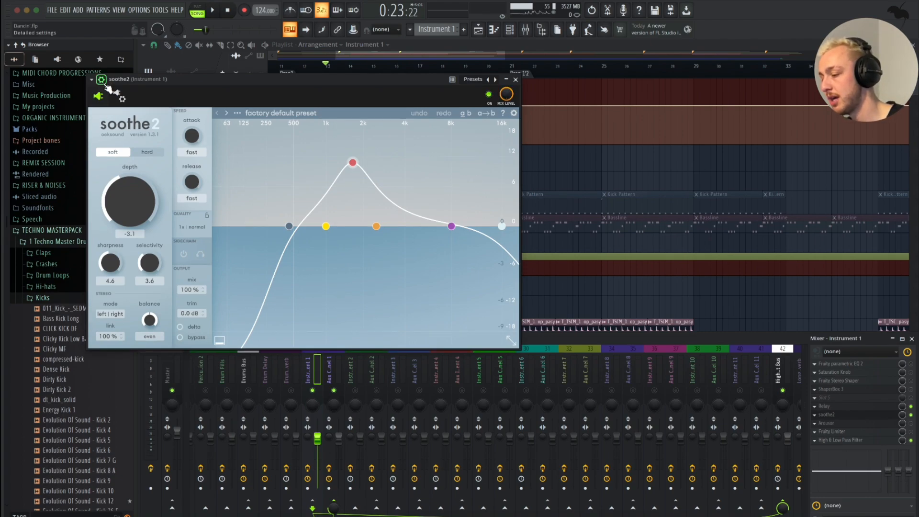
pyautogui.click(102, 81)
pyautogui.click(102, 80)
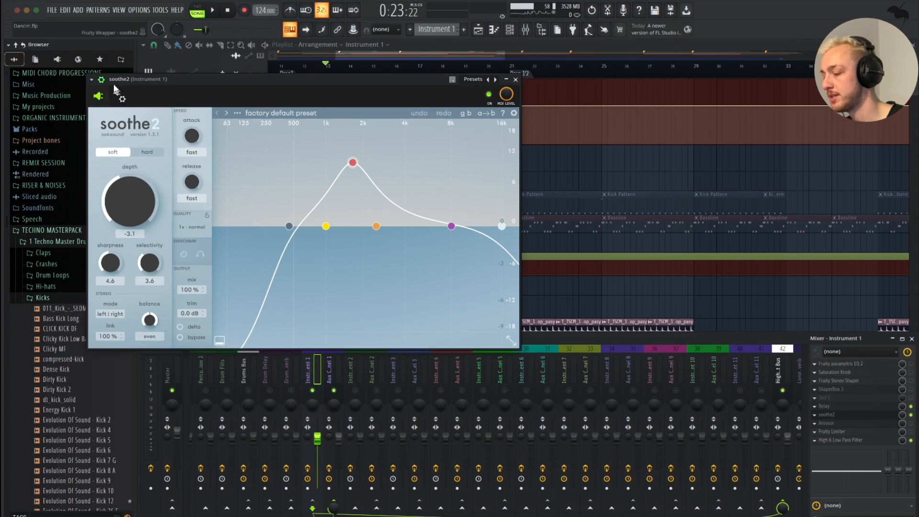
pyautogui.click(120, 97)
pyautogui.click(132, 116)
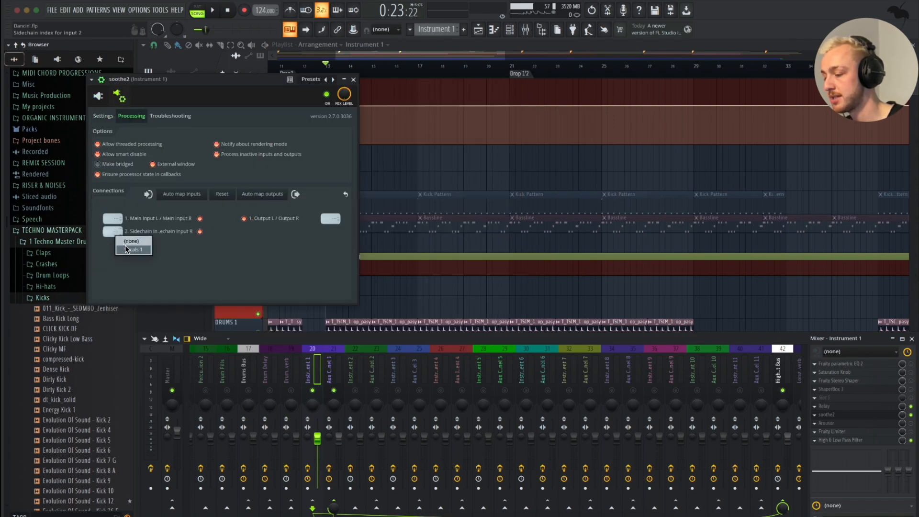
pyautogui.click(98, 98)
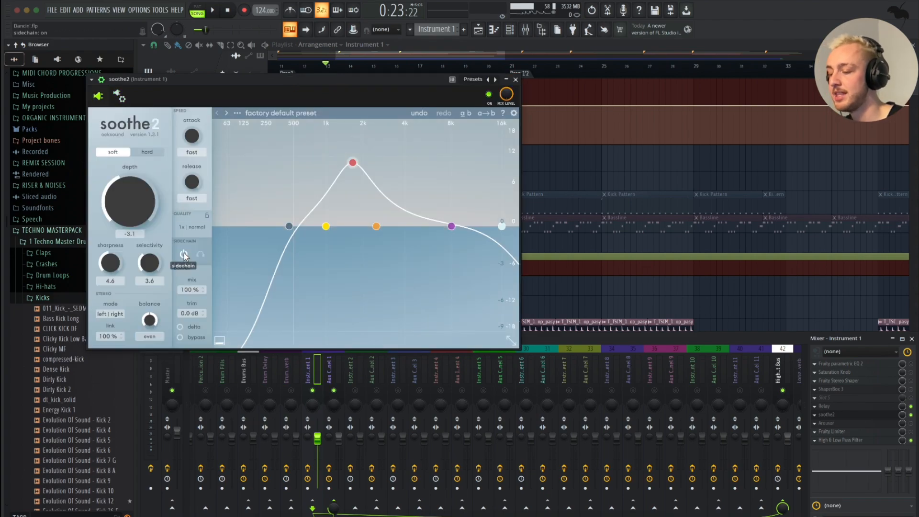
# Set soothe2's band 3 to about 3.8 kHz with a Q of 0.2, and use hard mode at depth 2.5
pyautogui.moveTo(353, 162); pyautogui.dragTo(404, 164)
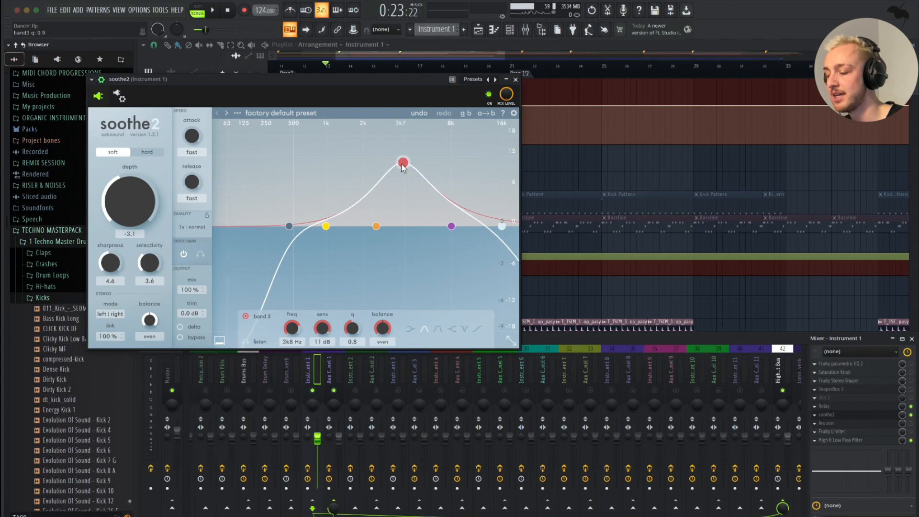
pyautogui.scroll(-5, 404, 163)
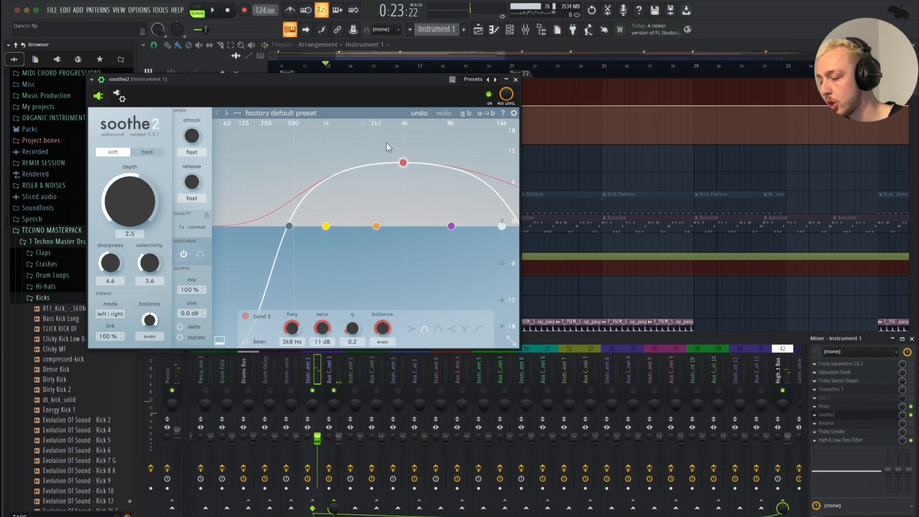
pyautogui.click(143, 152)
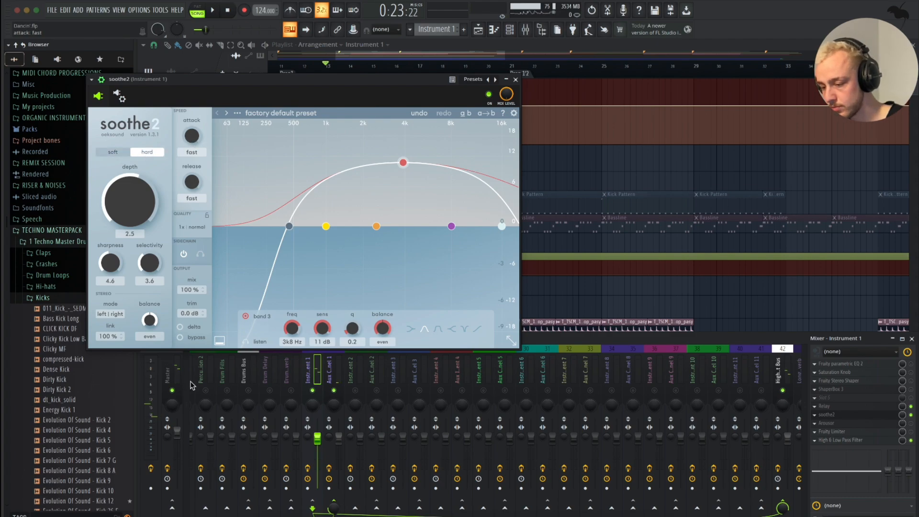
# While the song plays, adjust soothe2's band 3 to about 3.3 kHz and 12 dB, and raise the depth to 7.9
pyautogui.press('space')
pyautogui.moveTo(403, 163); pyautogui.dragTo(394, 156)
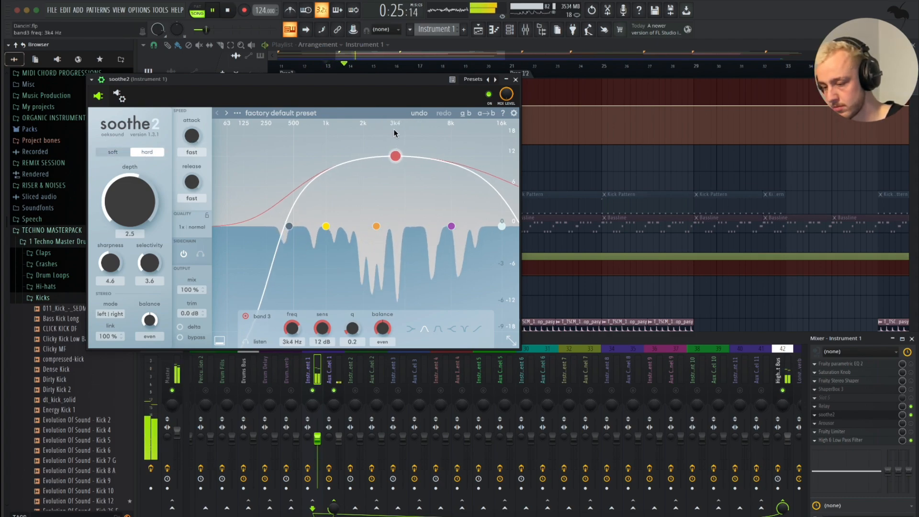
pyautogui.moveTo(131, 208); pyautogui.dragTo(131, 193)
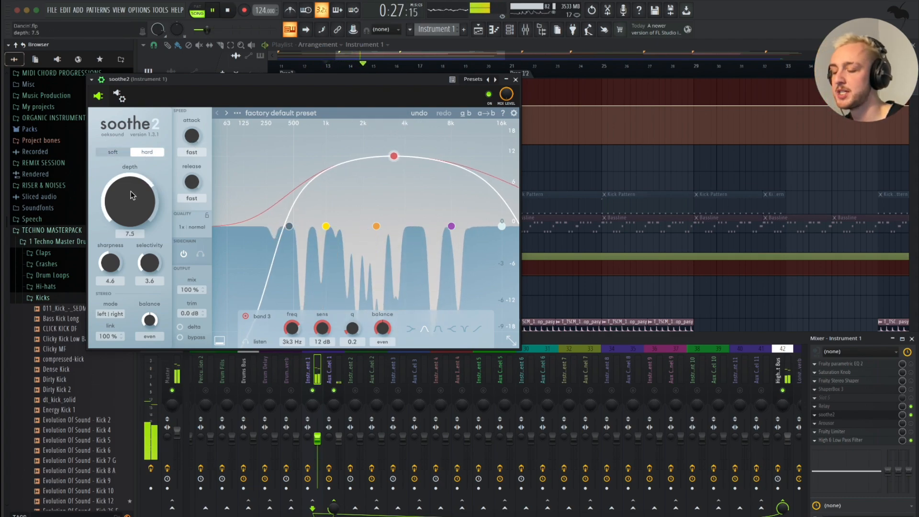
pyautogui.press('space')
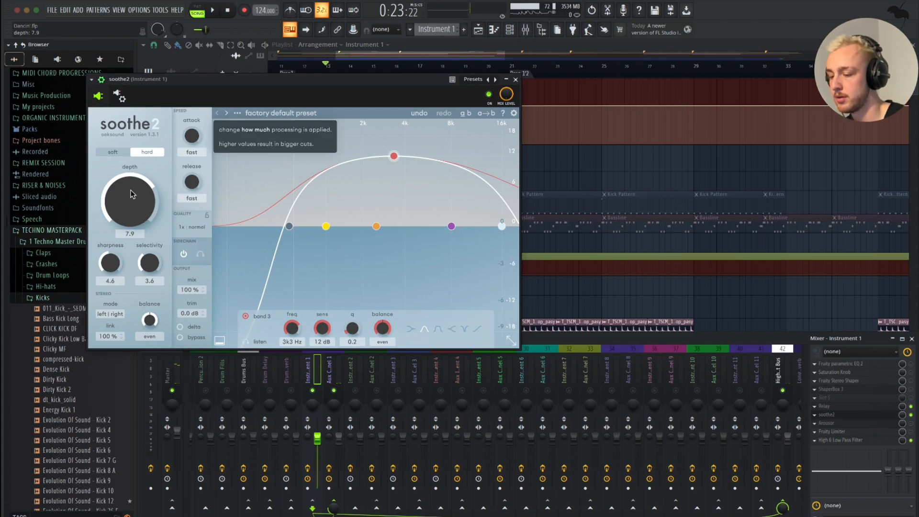
# Play the song again, reduce soothe2's depth to about 1.4 and raise it slightly from there
pyautogui.press('space')
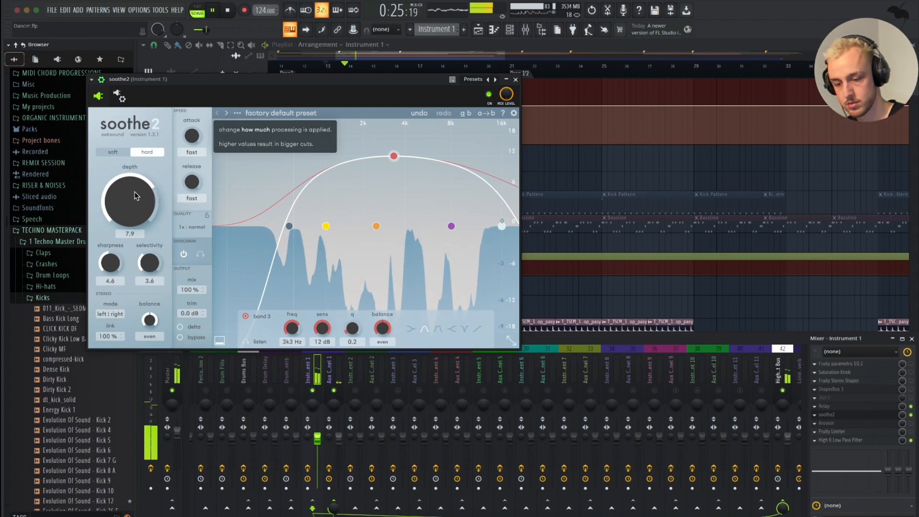
pyautogui.moveTo(136, 196); pyautogui.dragTo(135, 214)
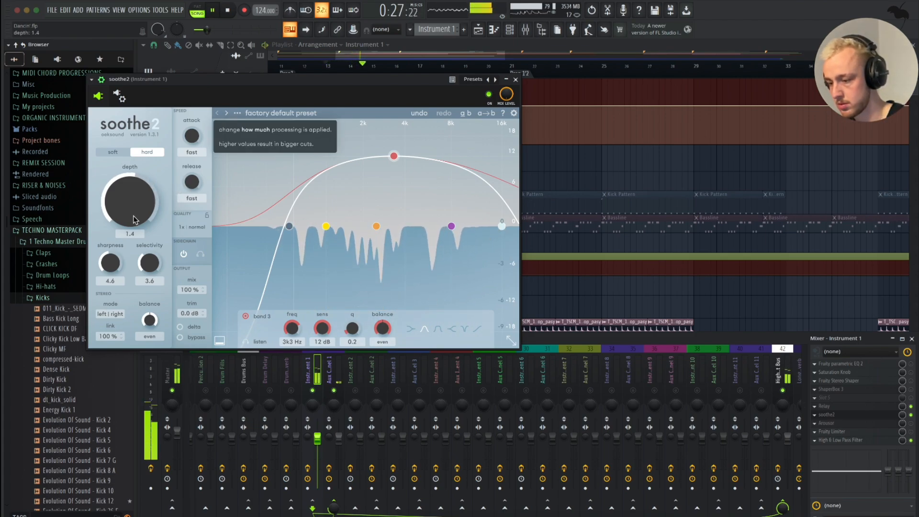
pyautogui.moveTo(134, 212); pyautogui.dragTo(134, 204)
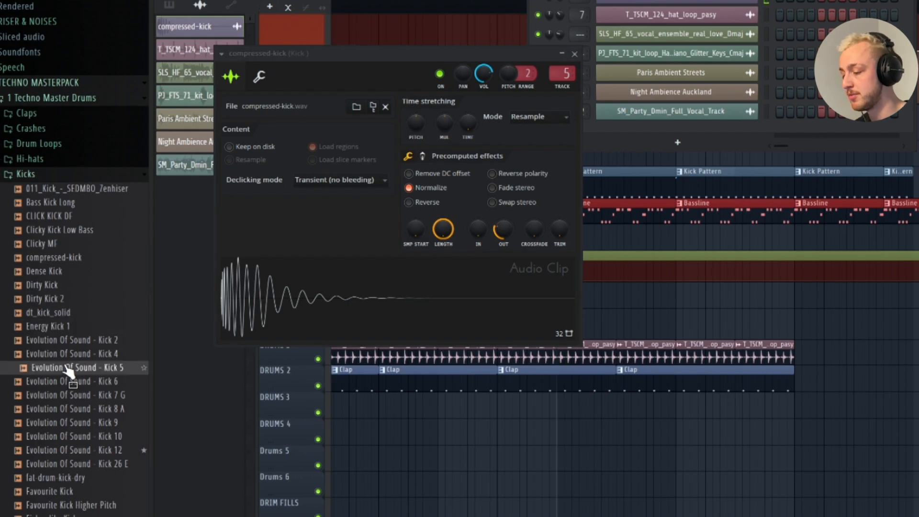
# Undo the latest sample changes in the Kick channel to bring back the Kick Heavy sample
pyautogui.hotkey('ctrl', 'z')
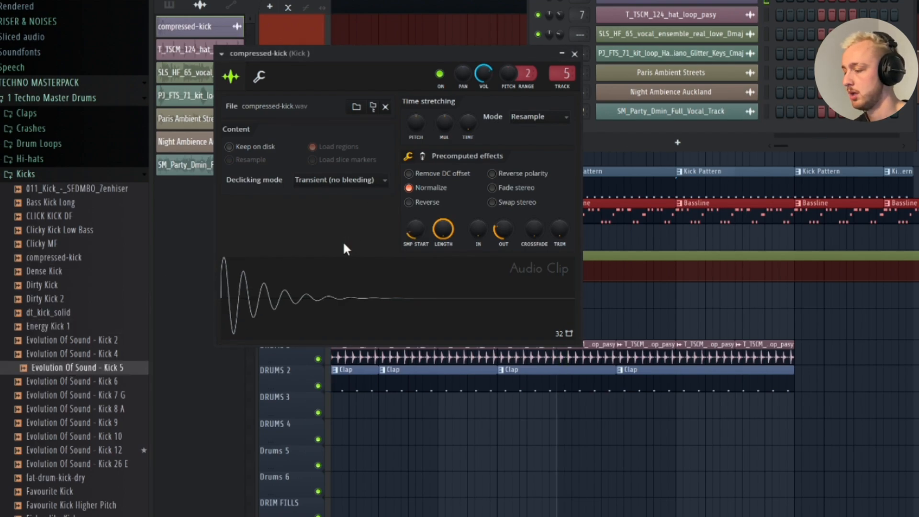
pyautogui.press('space')
pyautogui.hotkey('ctrl', 'z')
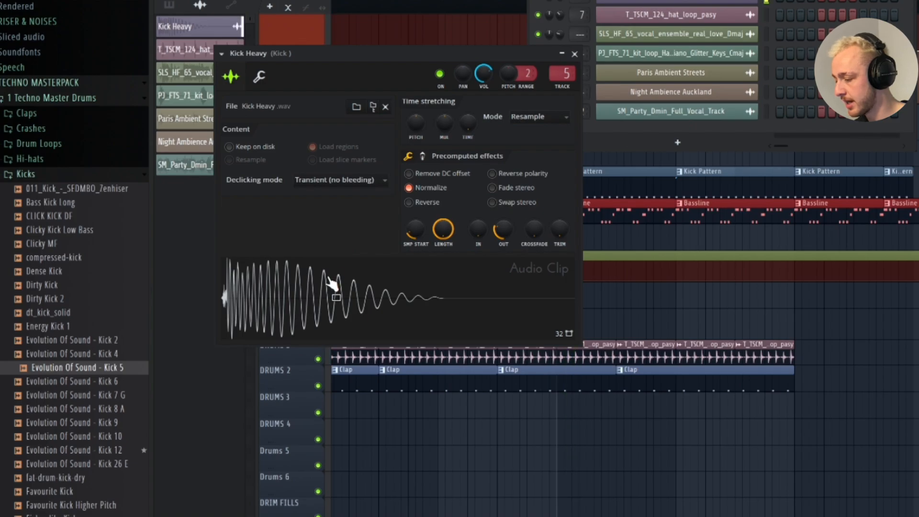